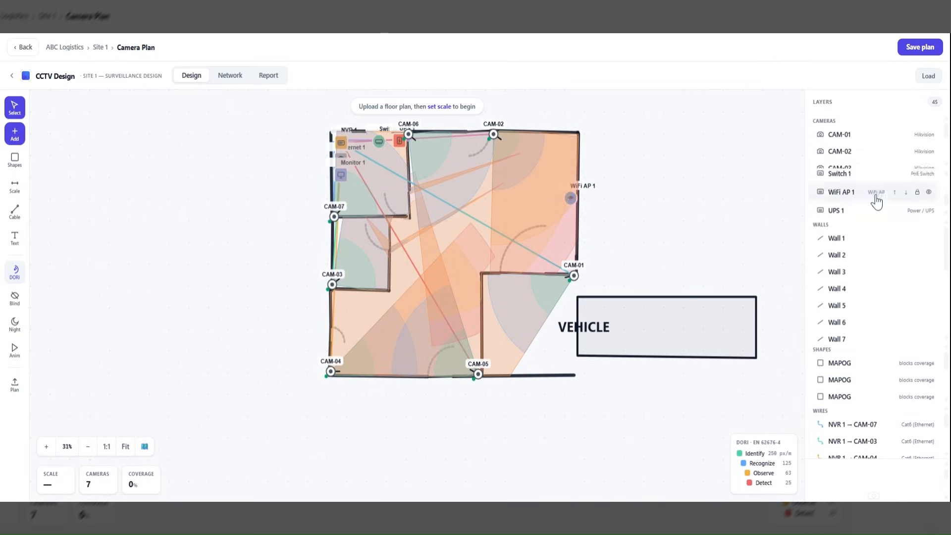
# Review the site's network topology diagram and its generated report
pyautogui.click(231, 76)
pyautogui.scroll(-1, 208, 226)
pyautogui.scroll(-1, 208, 226)
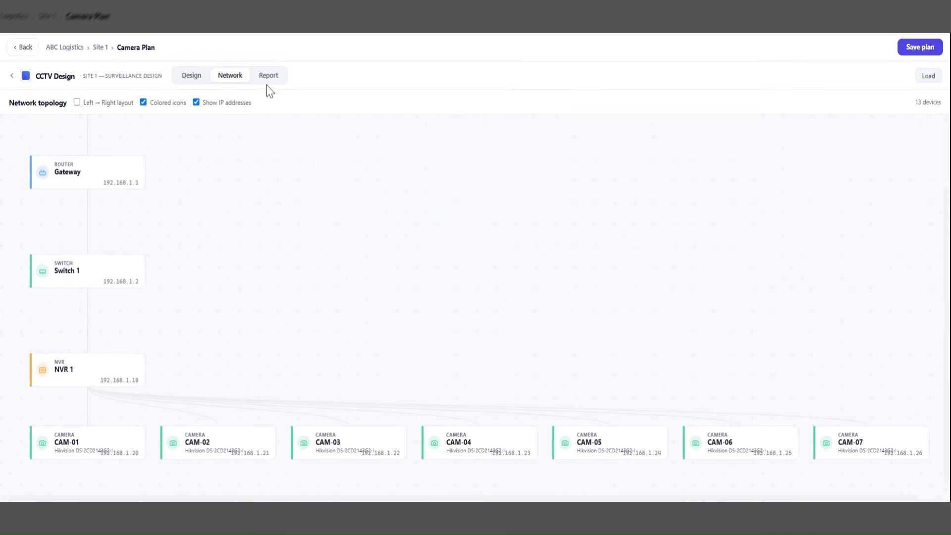
pyautogui.click(270, 76)
pyautogui.scroll(-6, 438, 203)
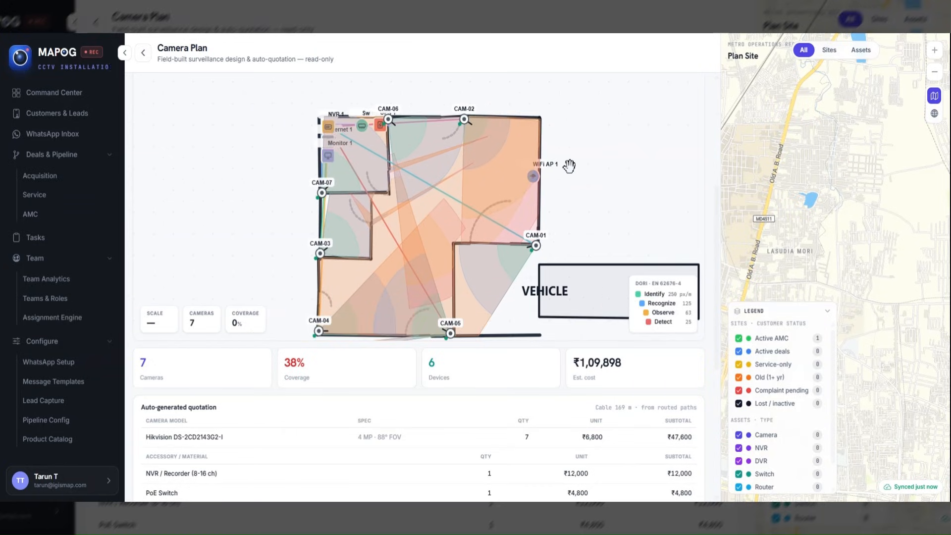
# Examine the read-only camera plan of the site and its auto-generated quotation
pyautogui.scroll(-3, 538, 380)
pyautogui.scroll(3, 537, 383)
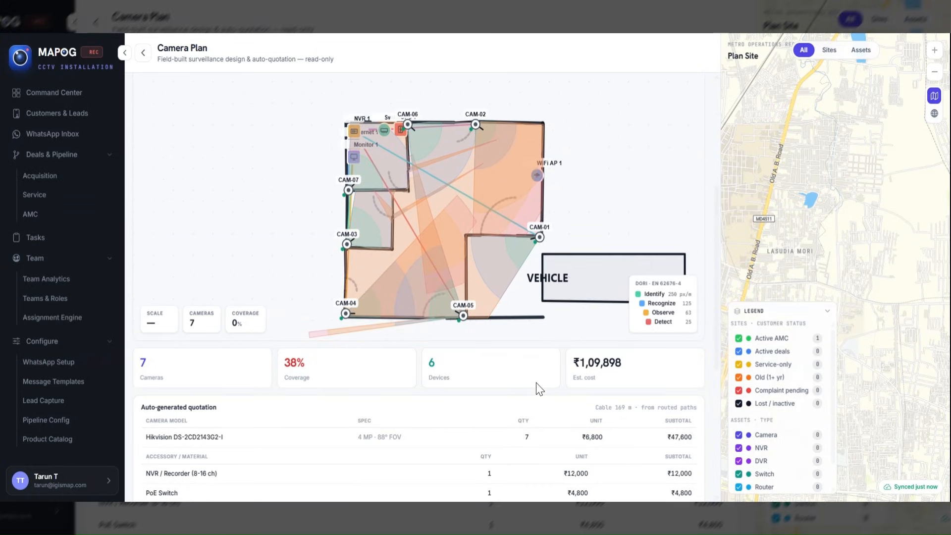
pyautogui.scroll(-5, 537, 383)
pyautogui.scroll(-1, 538, 387)
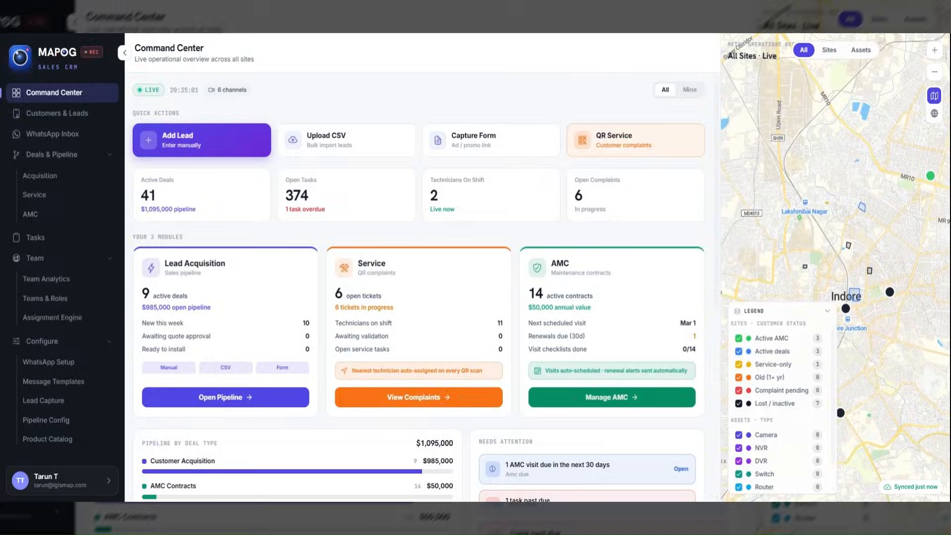
# Enter a new lead named ABC Logistics with its mobile number, e-mail and an estimated value of 115000, and proceed to its sites
pyautogui.click(248, 145)
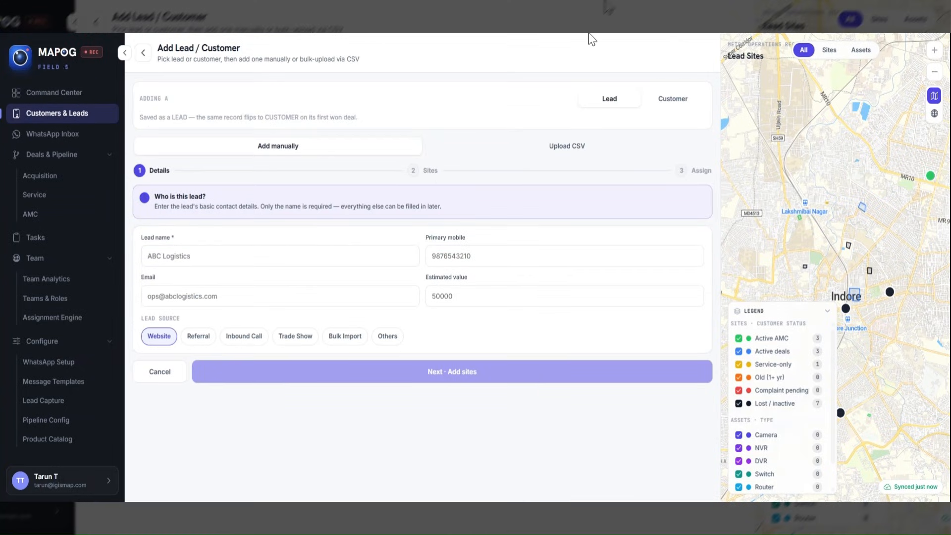
pyautogui.click(465, 295)
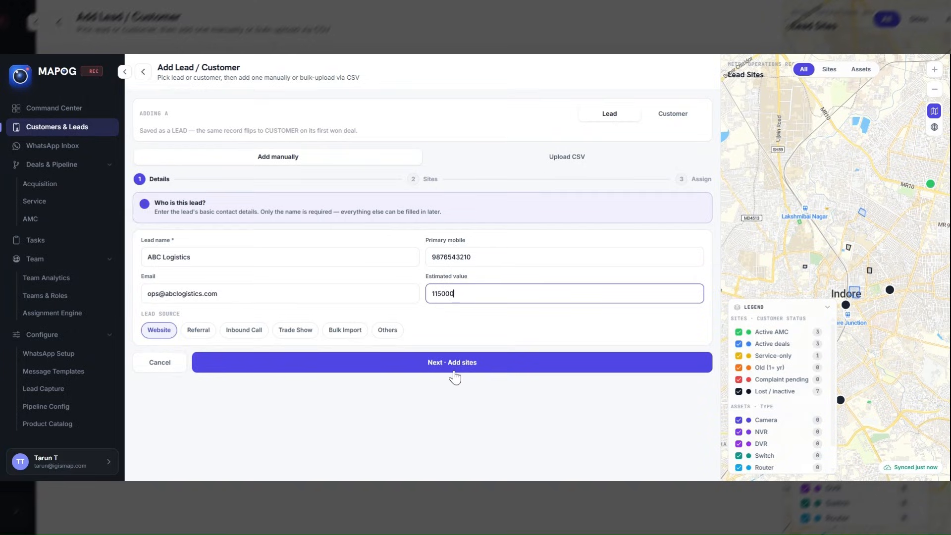
pyautogui.click(453, 370)
# Add Site 1 to the lead and outline it on the map as a four-corner area south of the main road
pyautogui.click(425, 252)
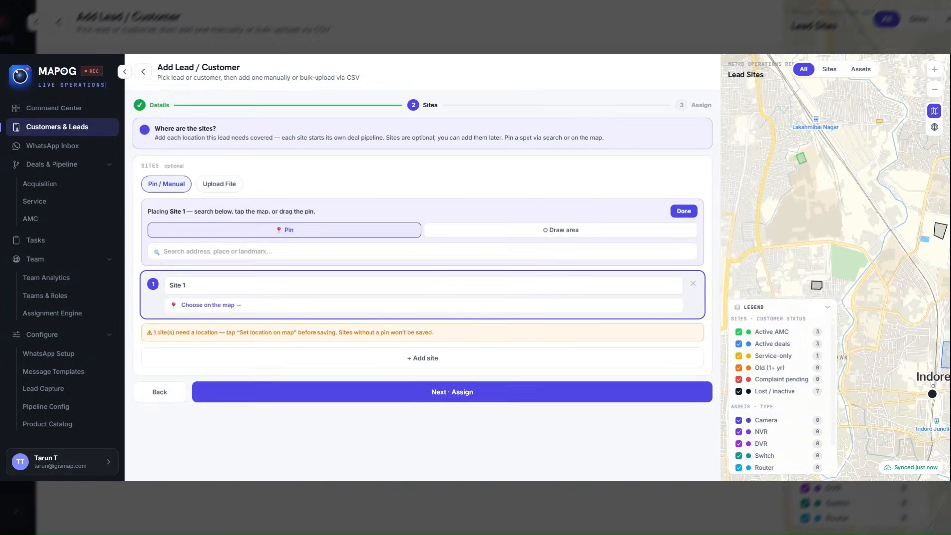
pyautogui.scroll(5, 772, 262)
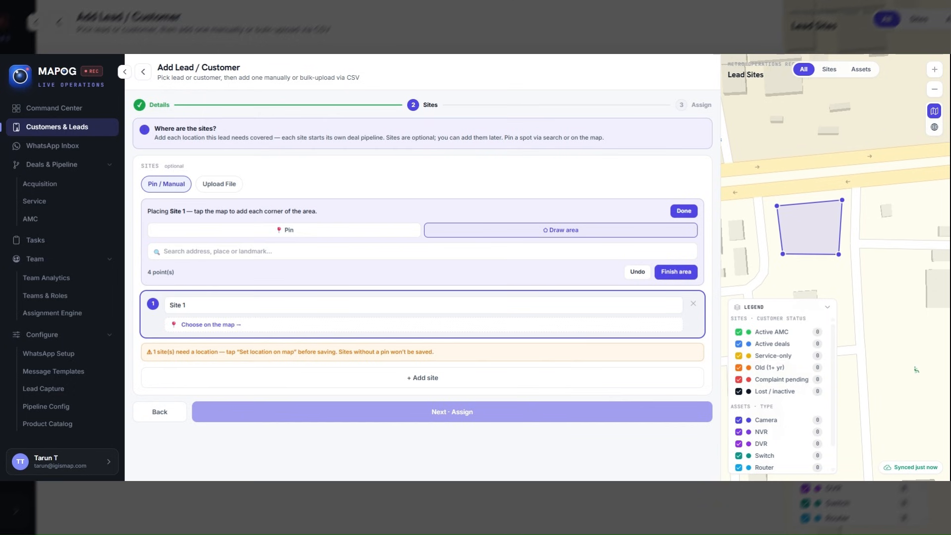
pyautogui.click(677, 274)
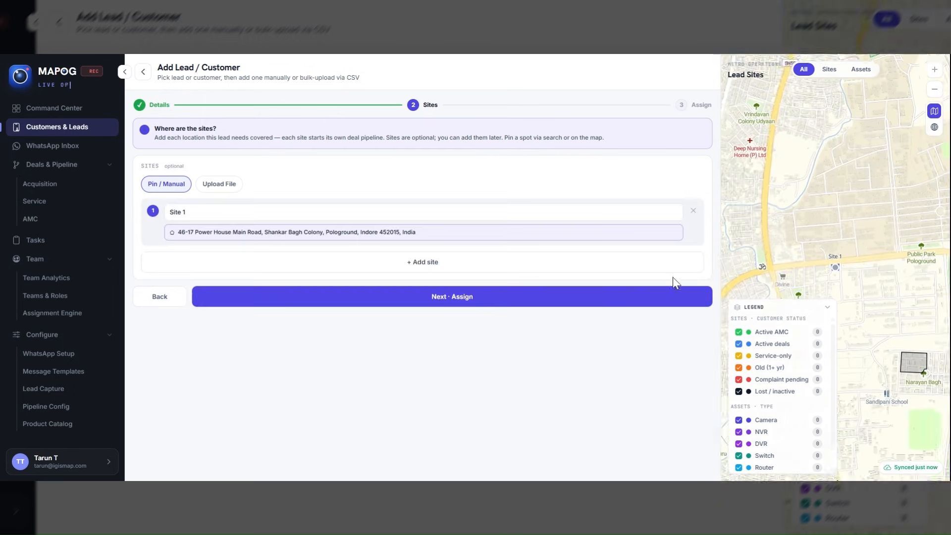
# Assign the lead to a Sales + Service team member and save it
pyautogui.click(493, 312)
pyautogui.scroll(-5, 347, 367)
pyautogui.click(217, 378)
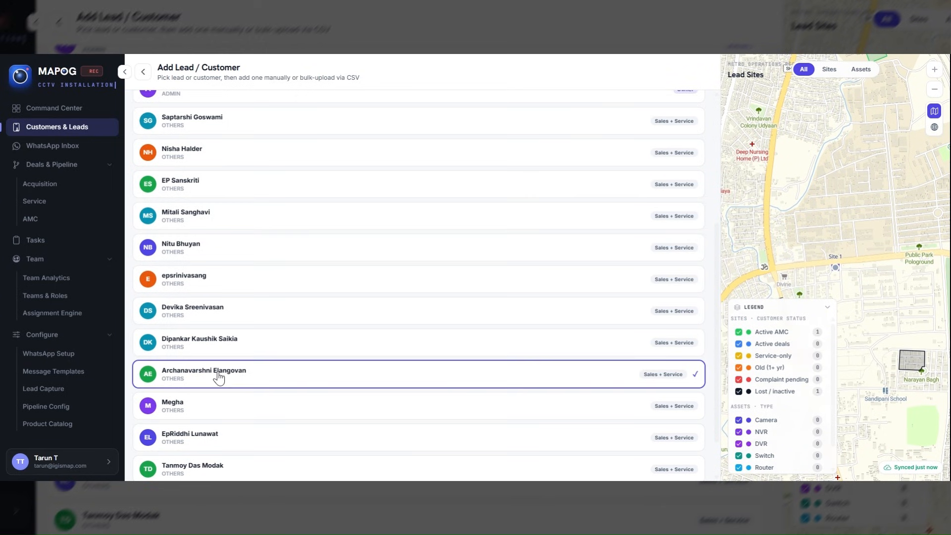
pyautogui.scroll(-1, 470, 401)
pyautogui.click(450, 465)
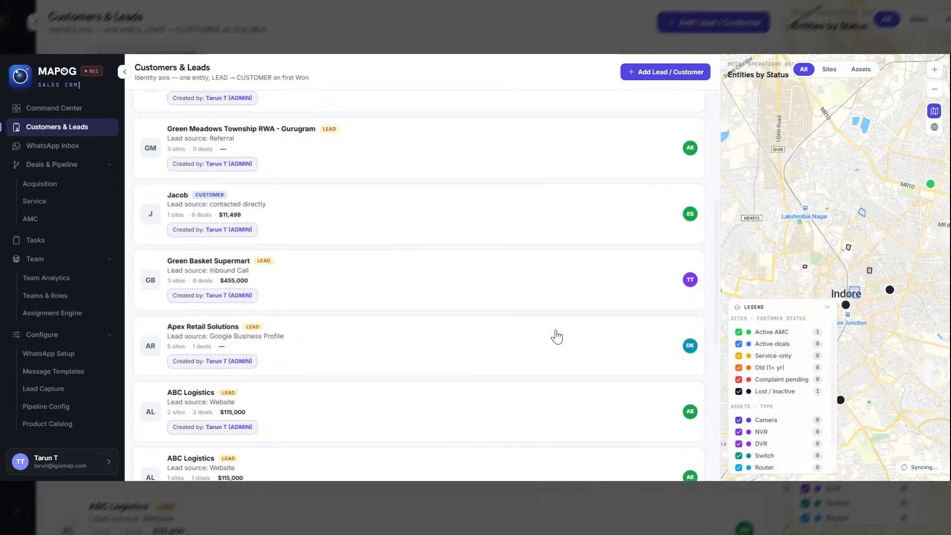
# Open the new ABC Logistics lead at the end of the list and start a floor plan / simulation for Site 1's camera plan
pyautogui.scroll(-8, 394, 223)
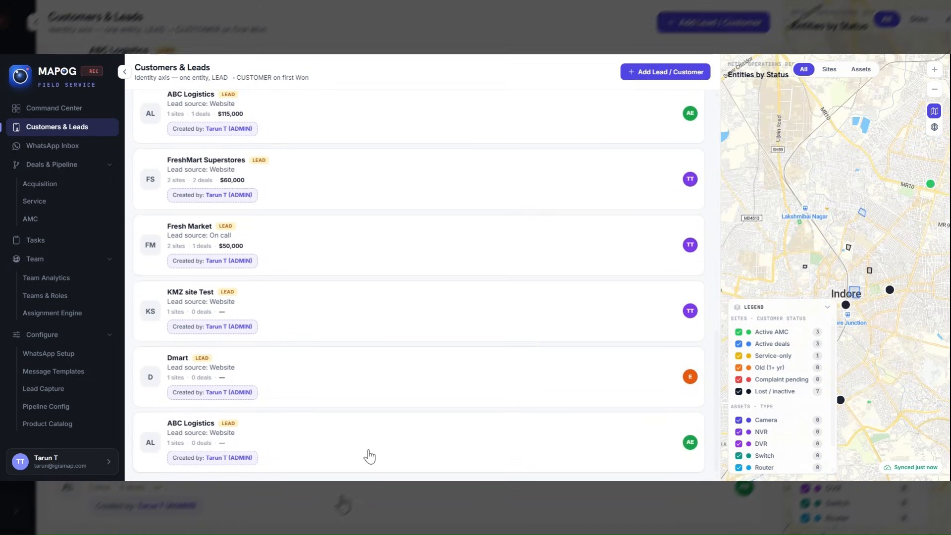
pyautogui.click(369, 456)
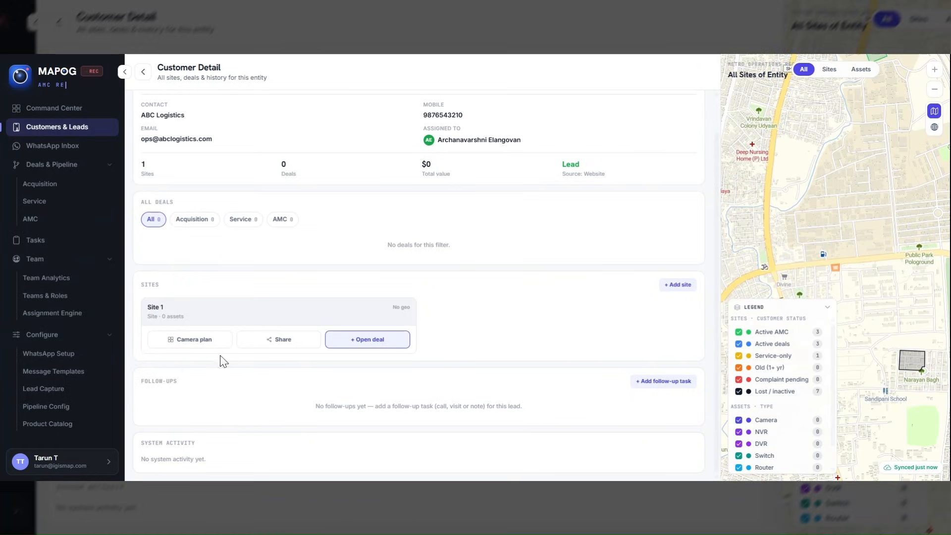
pyautogui.click(197, 348)
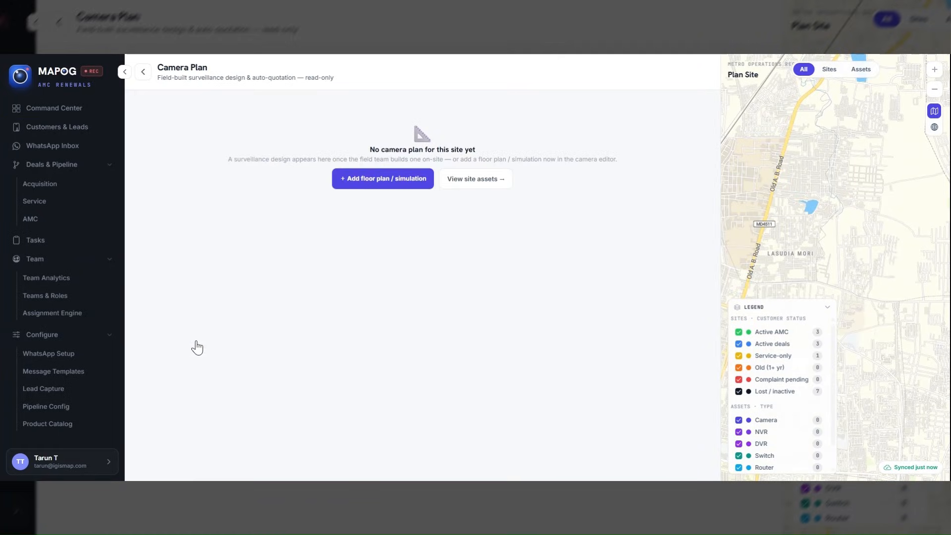
pyautogui.click(379, 179)
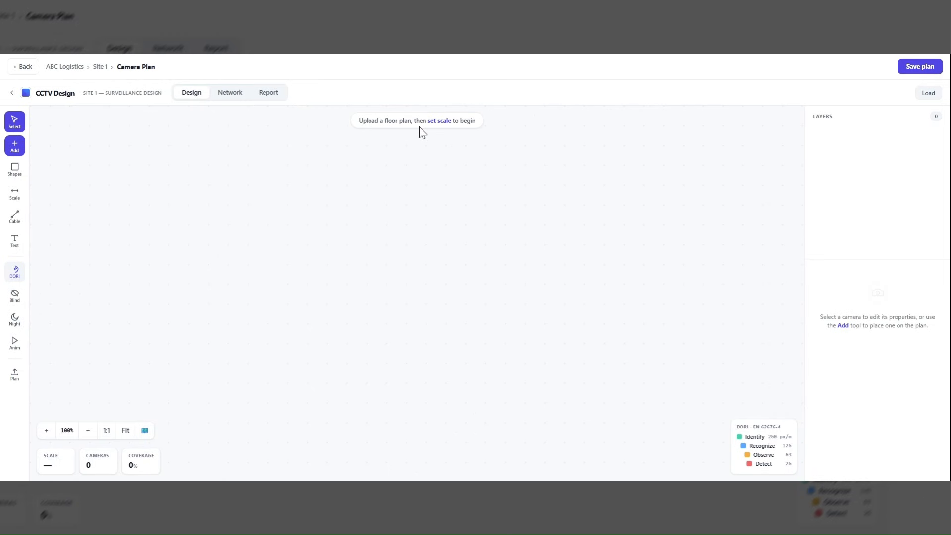
# Place a camera in the lower-left corner of the upper-left room with 319° rotation and a 106° field of view
pyautogui.click(15, 146)
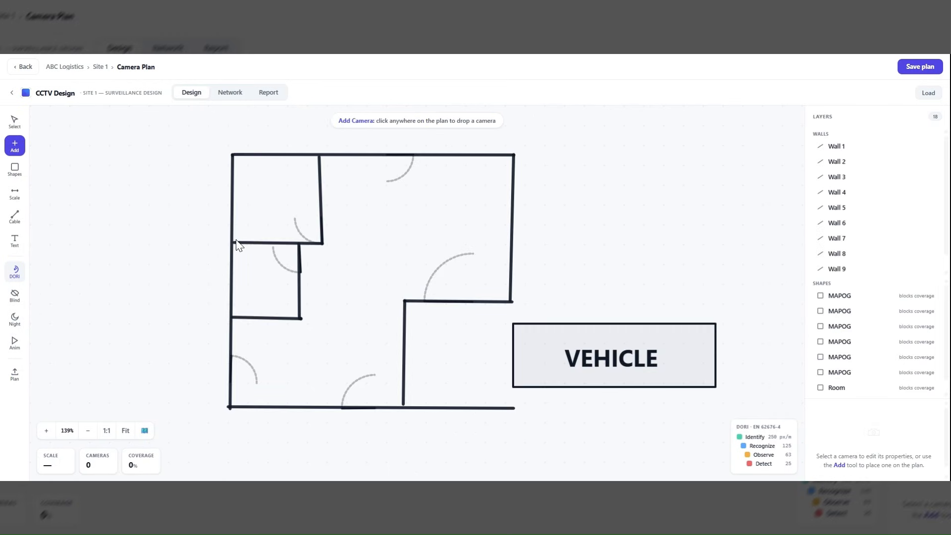
pyautogui.click(232, 238)
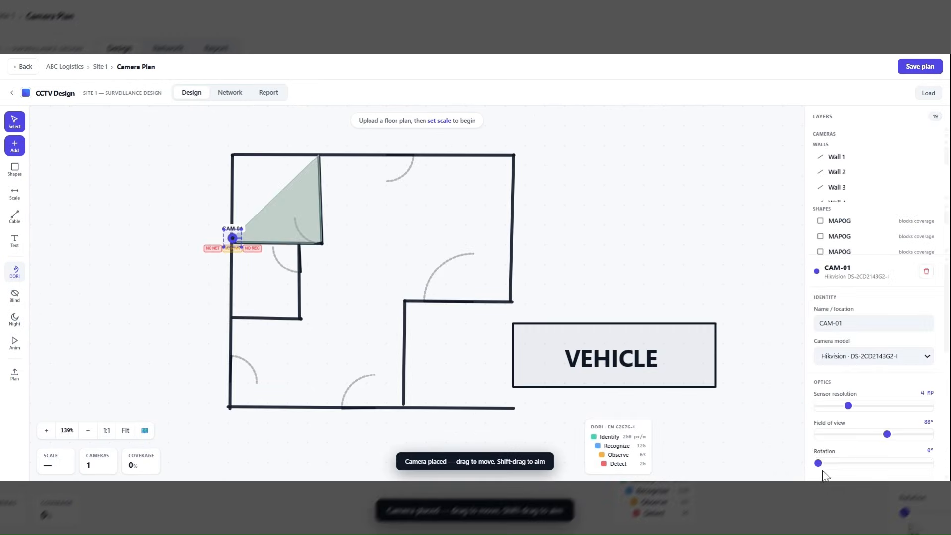
pyautogui.moveTo(818, 463); pyautogui.dragTo(914, 466)
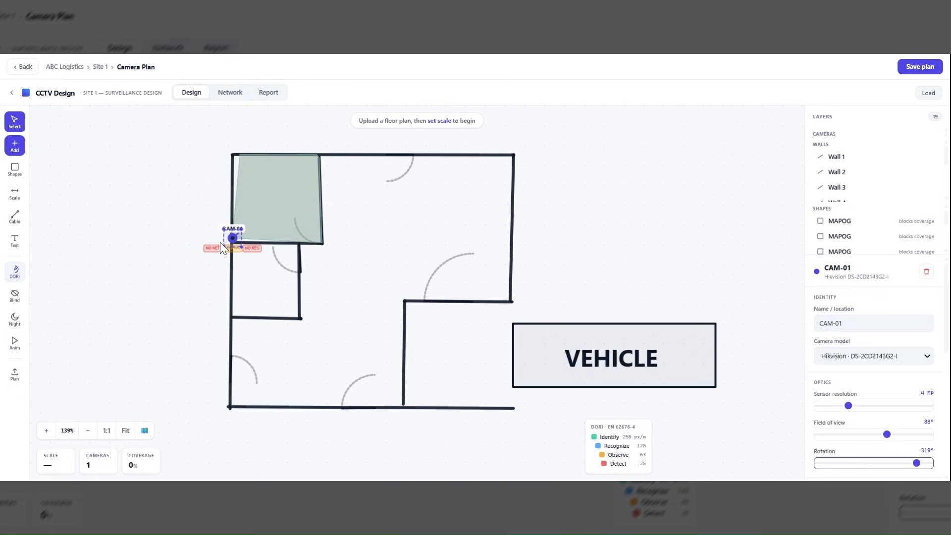
pyautogui.moveTo(230, 239); pyautogui.dragTo(231, 241)
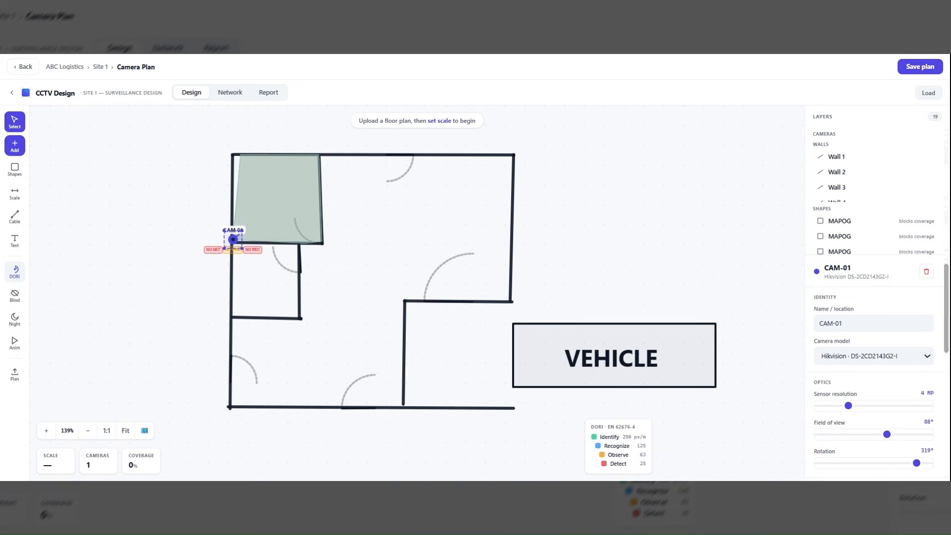
pyautogui.moveTo(886, 434); pyautogui.dragTo(876, 434)
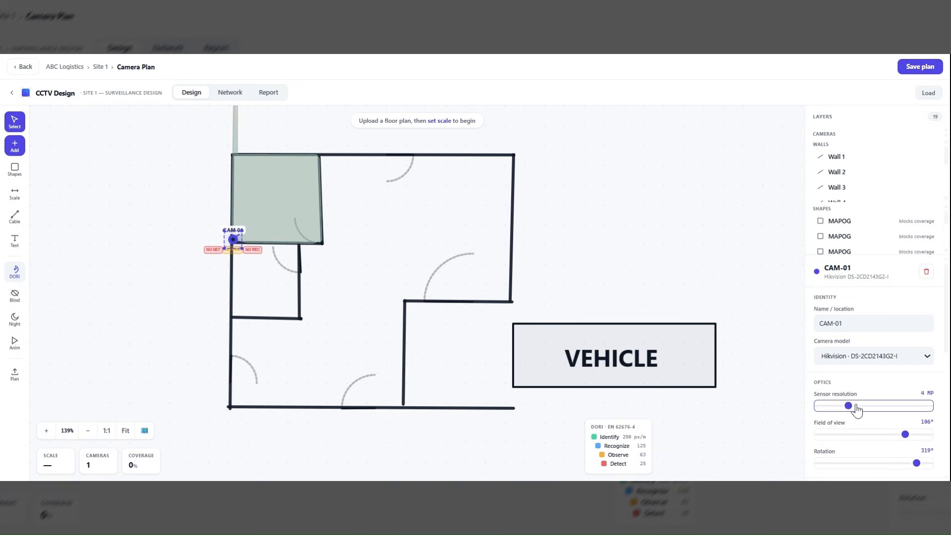
# Place a second camera at the building's lower-left corner and rotate it to 316°
pyautogui.click(14, 145)
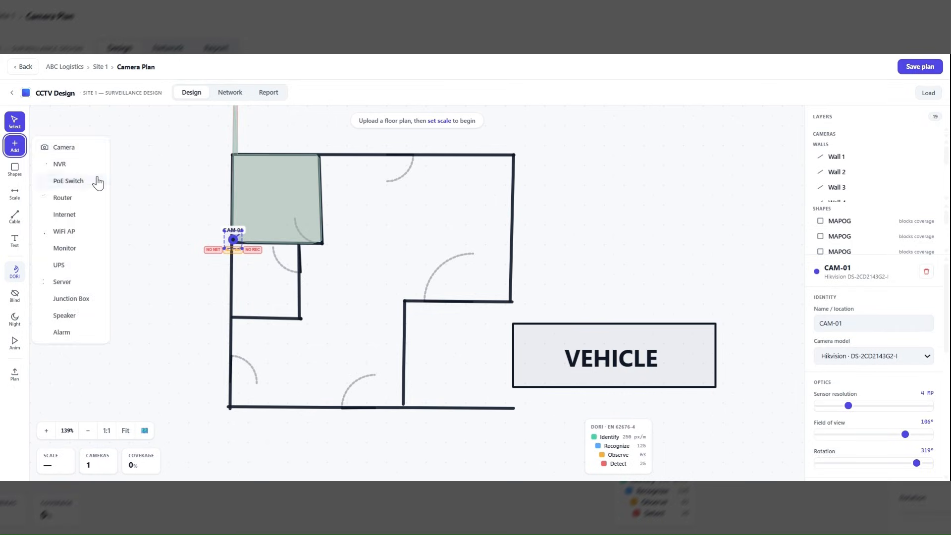
pyautogui.click(69, 150)
pyautogui.click(231, 402)
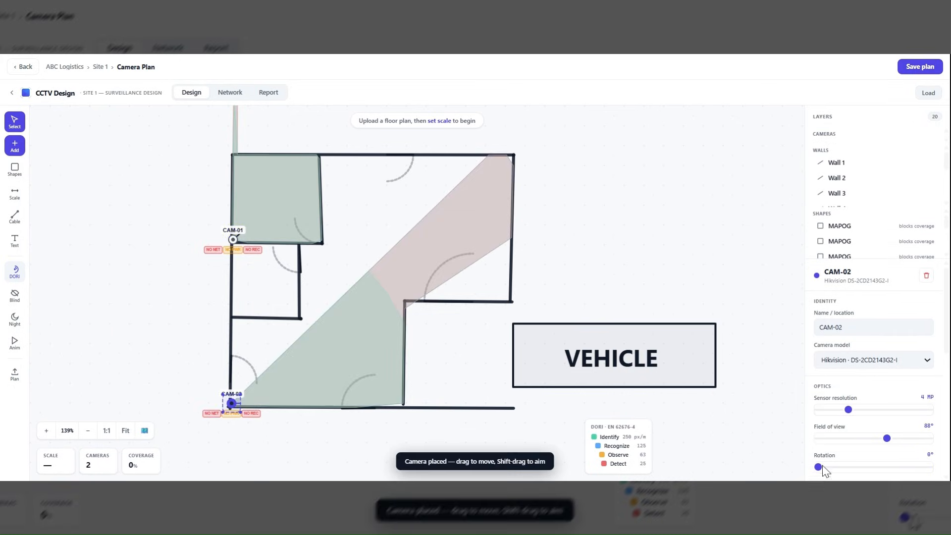
pyautogui.moveTo(818, 467); pyautogui.dragTo(917, 461)
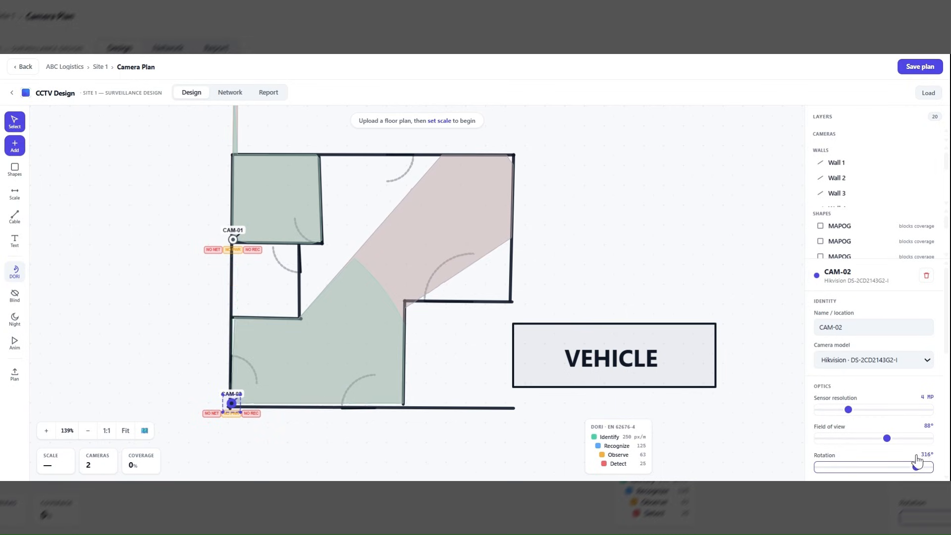
# Route Cat6 cables from NVR 1 to CAM-07, CAM-06, CAM-02 and CAM-01
pyautogui.press('c')
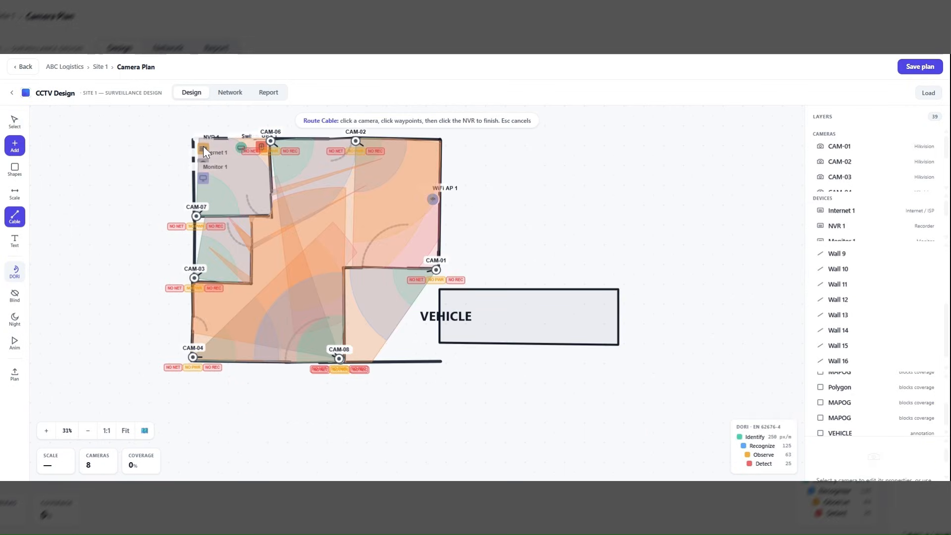
pyautogui.click(203, 146)
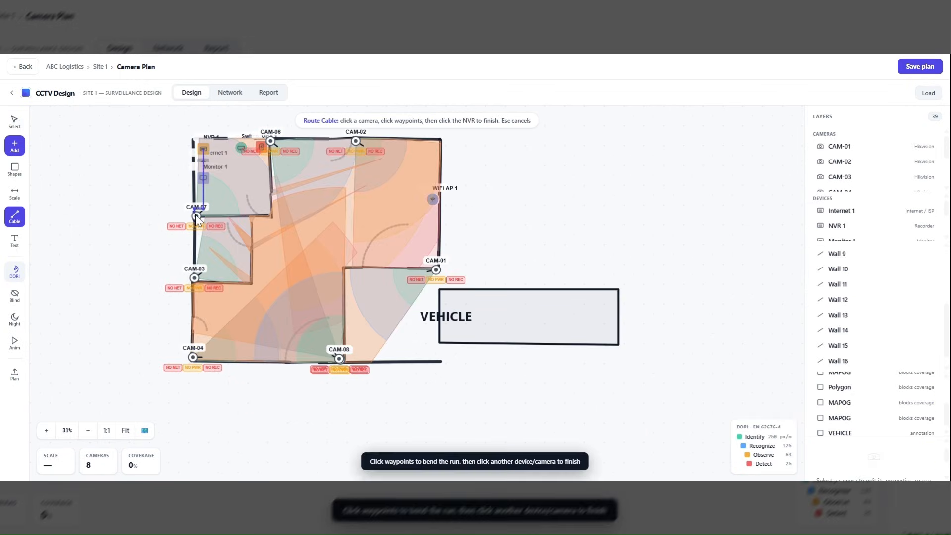
pyautogui.click(195, 215)
pyautogui.click(206, 150)
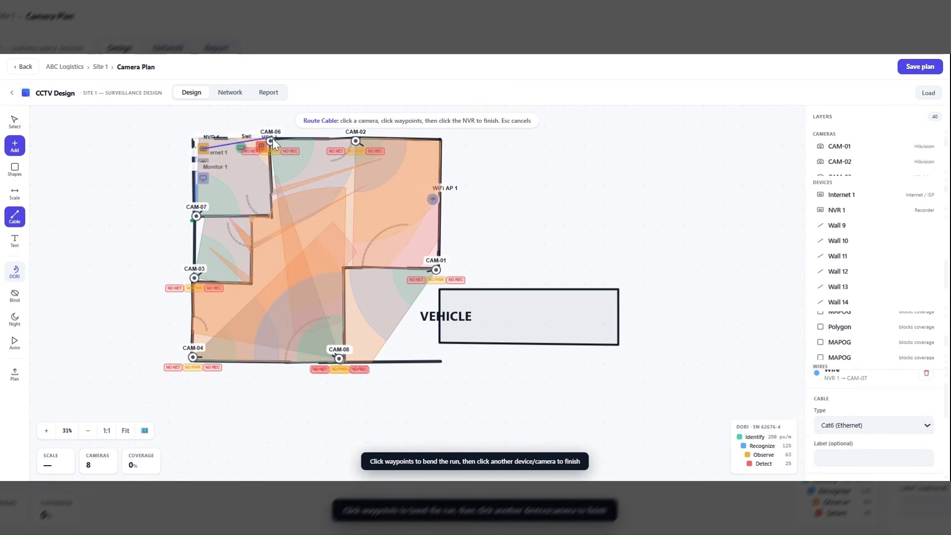
pyautogui.click(270, 142)
pyautogui.click(203, 147)
pyautogui.click(355, 141)
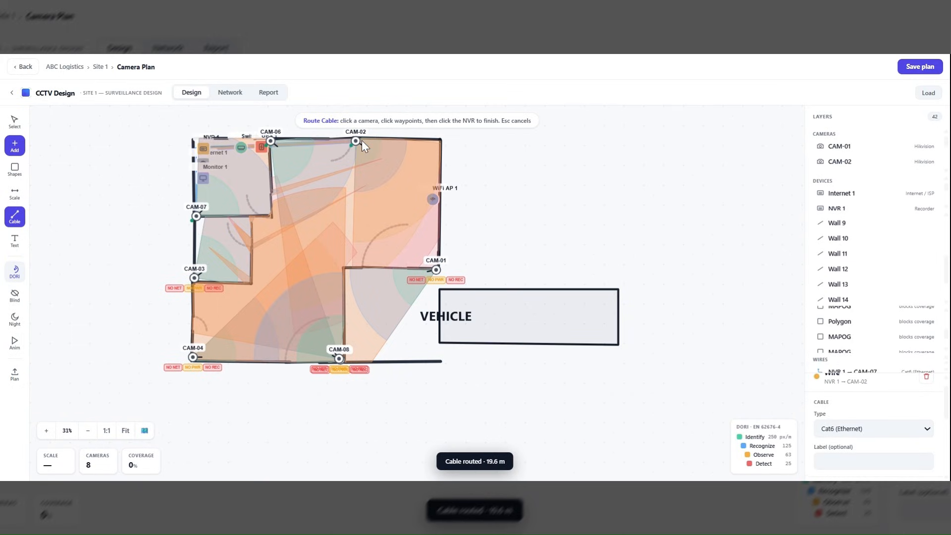
pyautogui.click(204, 148)
pyautogui.click(436, 269)
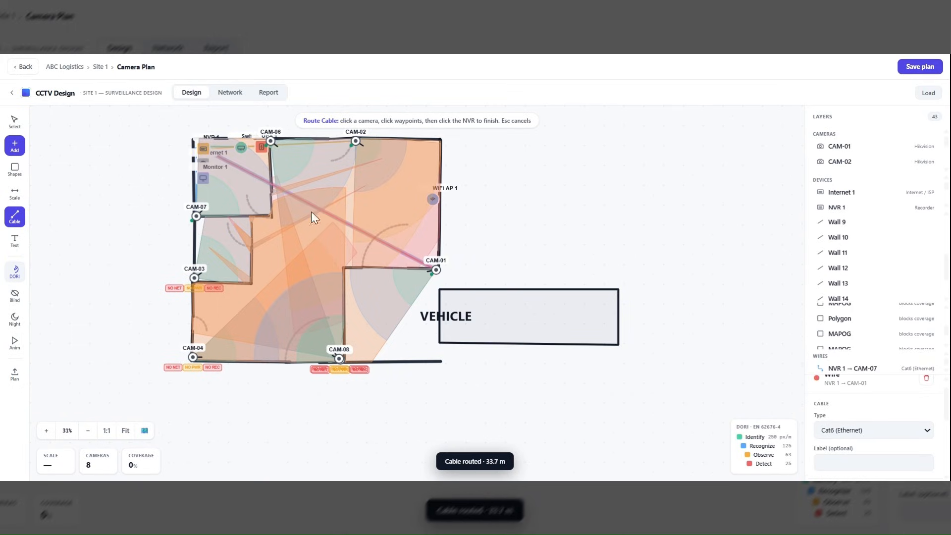
# Route Cat6 cables from NVR 1 to CAM-08, CAM-03 and CAM-04
pyautogui.click(203, 148)
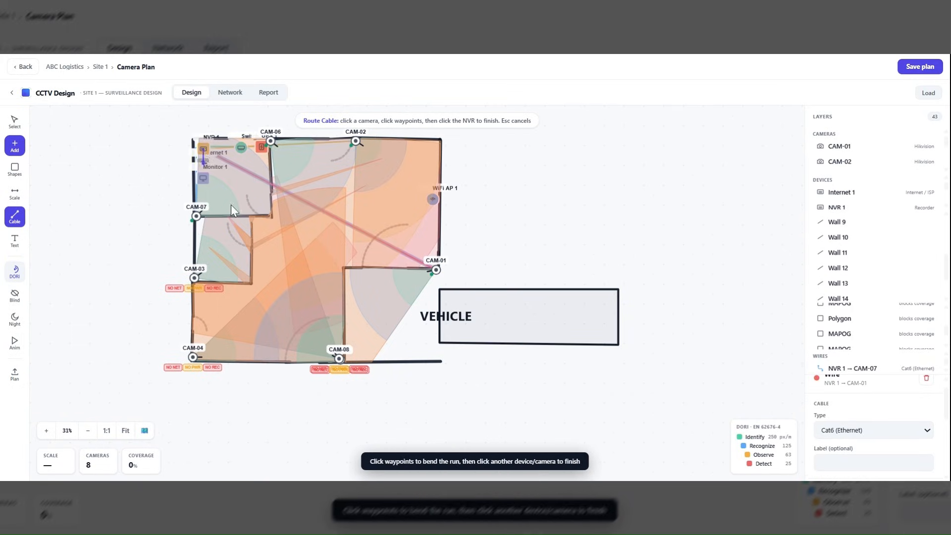
pyautogui.click(340, 358)
pyautogui.click(205, 150)
pyautogui.click(194, 273)
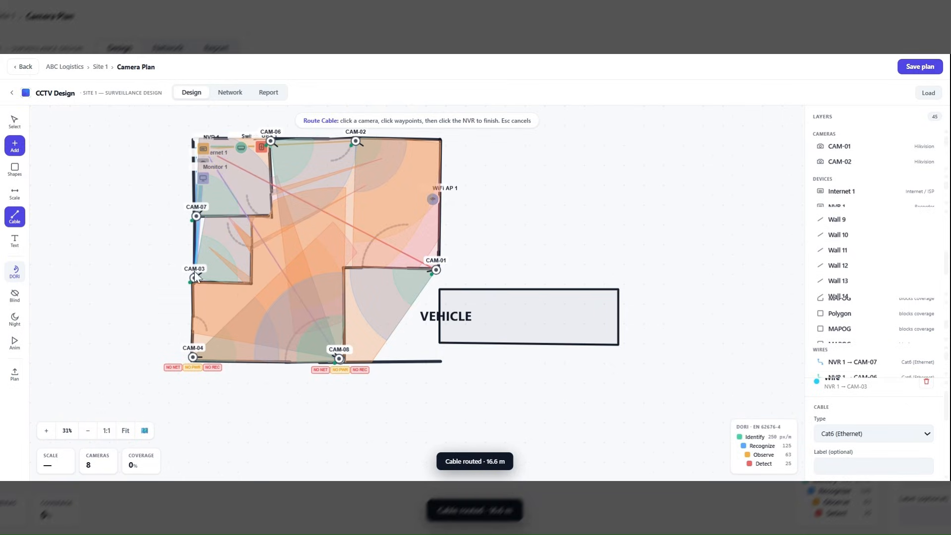
pyautogui.click(207, 147)
pyautogui.click(193, 357)
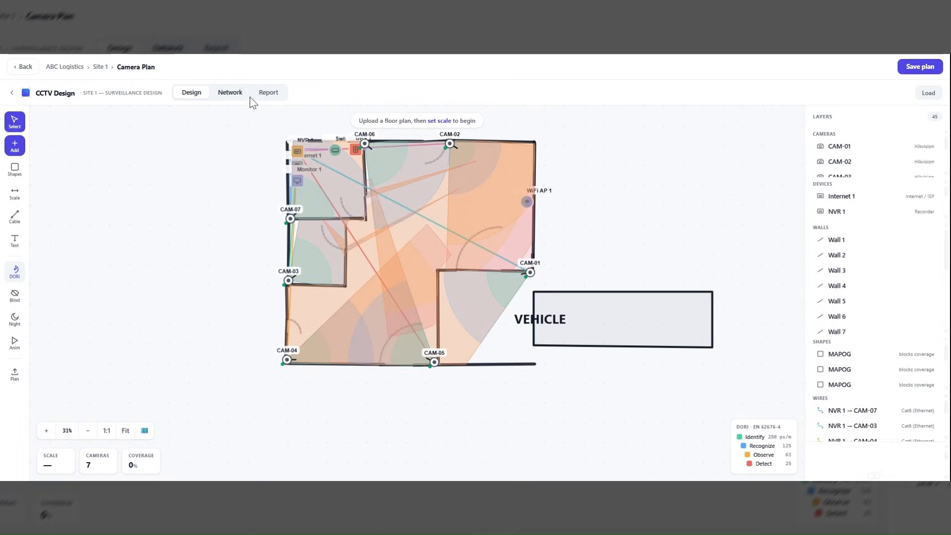
# Review the network topology of the cabled design and the bill of materials in the CCTV System Proposal
pyautogui.click(228, 93)
pyautogui.scroll(-2, 254, 253)
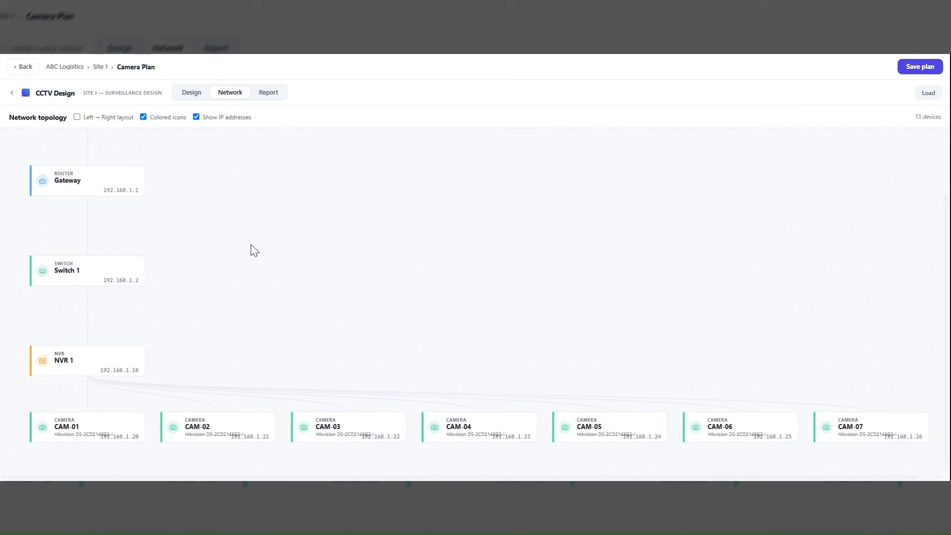
pyautogui.scroll(2, 254, 250)
pyautogui.scroll(-2, 254, 250)
pyautogui.click(262, 93)
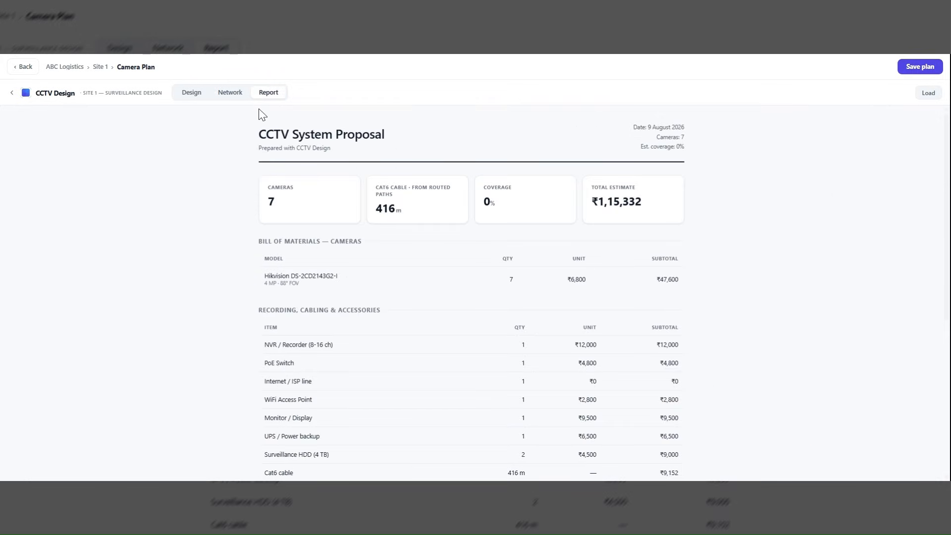
pyautogui.scroll(-5, 488, 193)
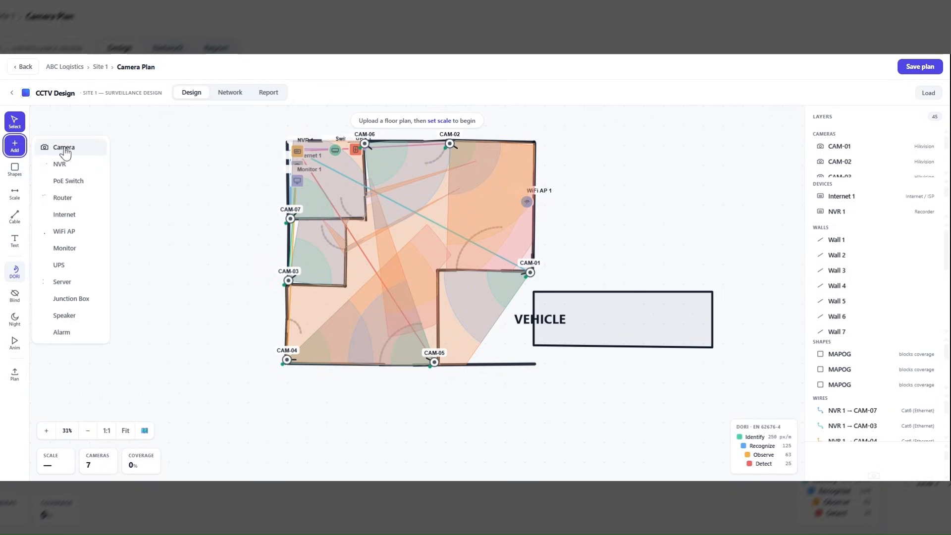
# Place a camera at the building's lower-right corner, below the VEHICLE area, and rotate it to 220°
pyautogui.click(65, 149)
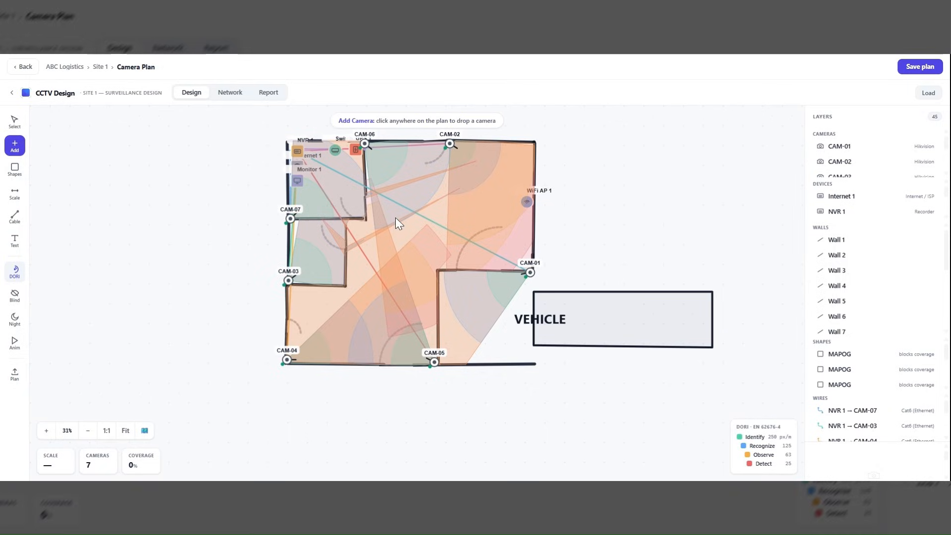
pyautogui.click(532, 364)
pyautogui.moveTo(534, 366); pyautogui.dragTo(530, 363)
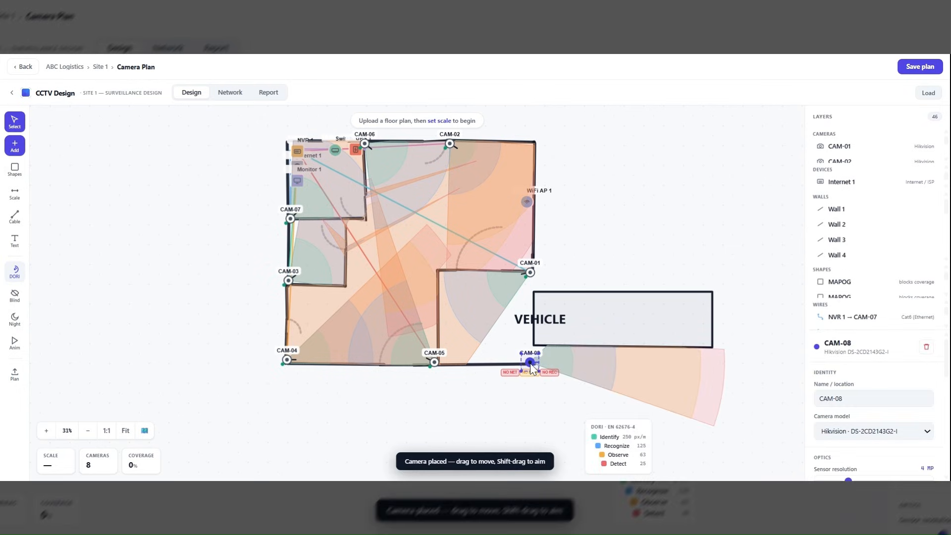
pyautogui.scroll(-10, 858, 397)
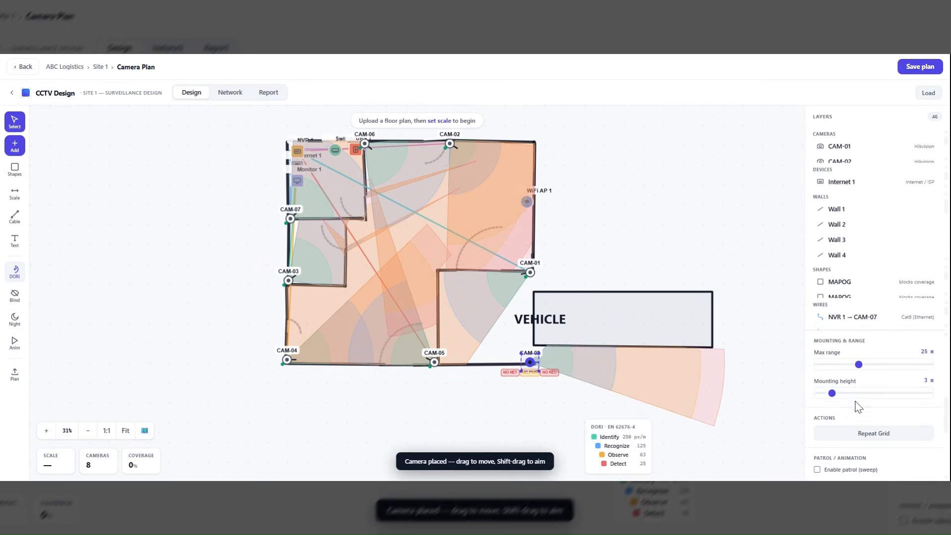
pyautogui.scroll(2, 861, 365)
pyautogui.moveTo(820, 391); pyautogui.dragTo(891, 398)
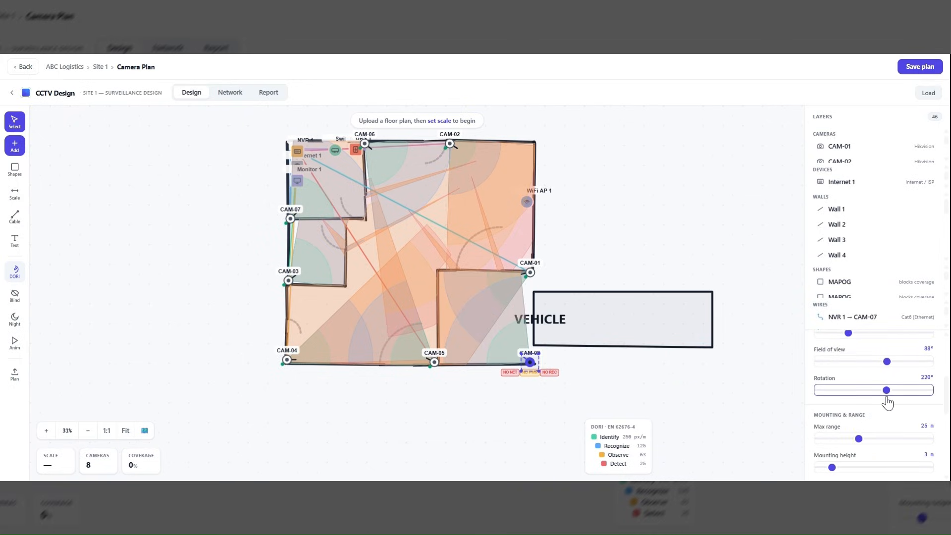
# Route a Cat6 cable directly from NVR 1 to CAM-08
pyautogui.click(12, 198)
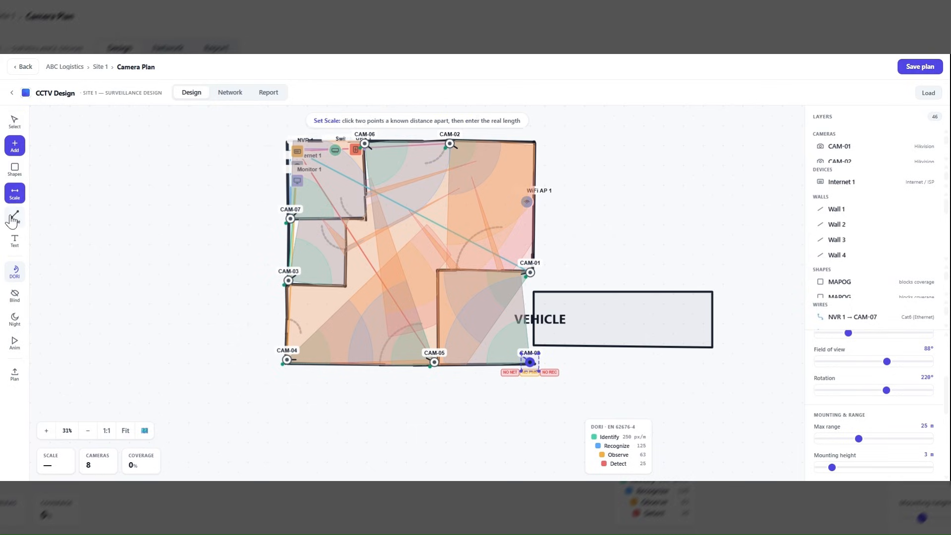
pyautogui.click(304, 153)
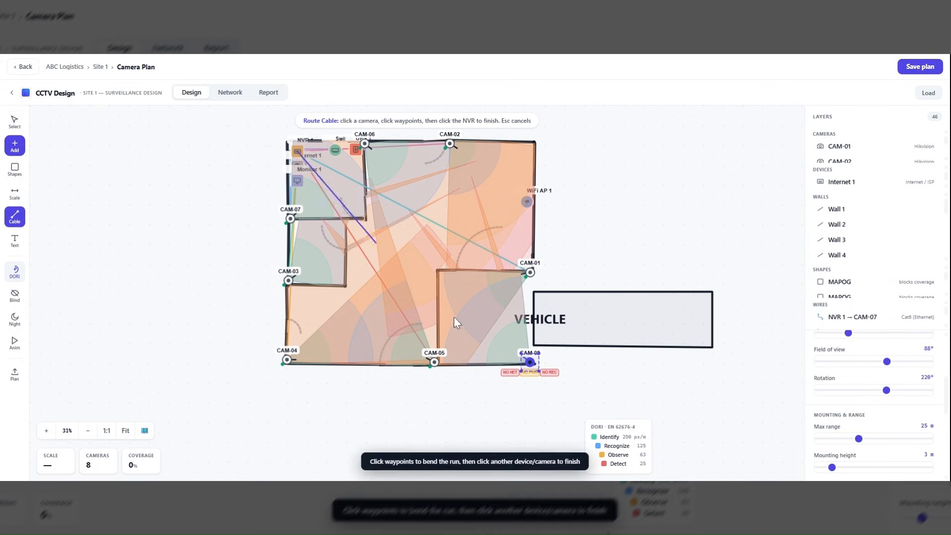
pyautogui.click(530, 361)
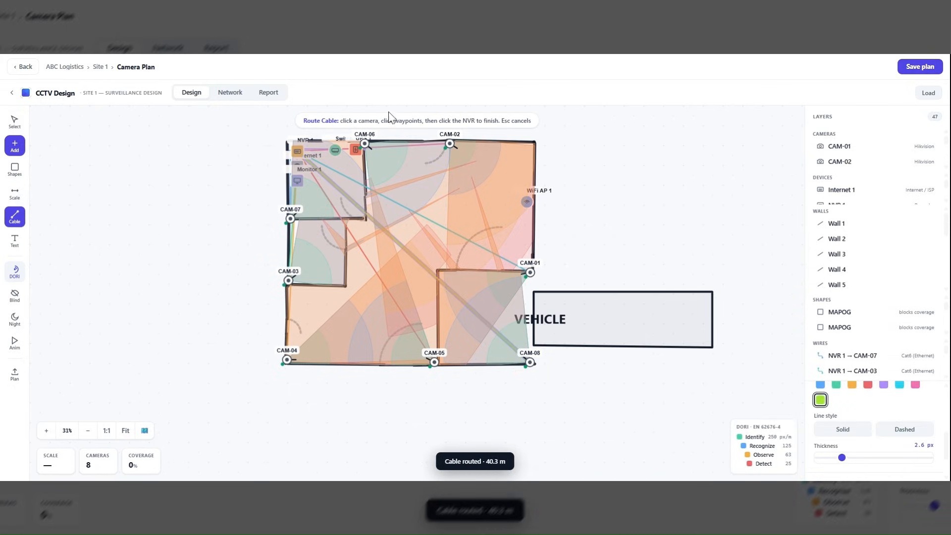
# Review the network topology and the bill of materials in the proposal with CAM-08 included
pyautogui.click(230, 93)
pyautogui.click(268, 92)
pyautogui.scroll(5, 601, 210)
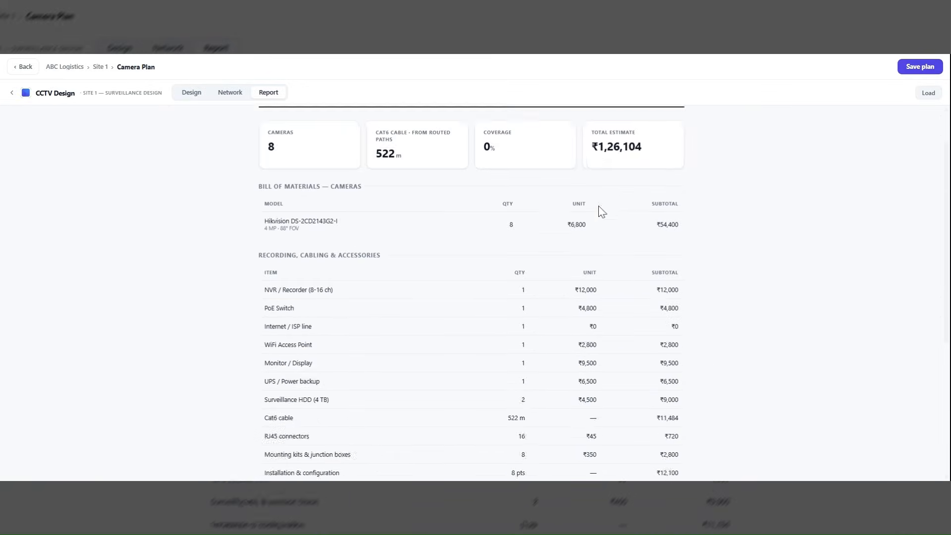
pyautogui.scroll(-6, 616, 135)
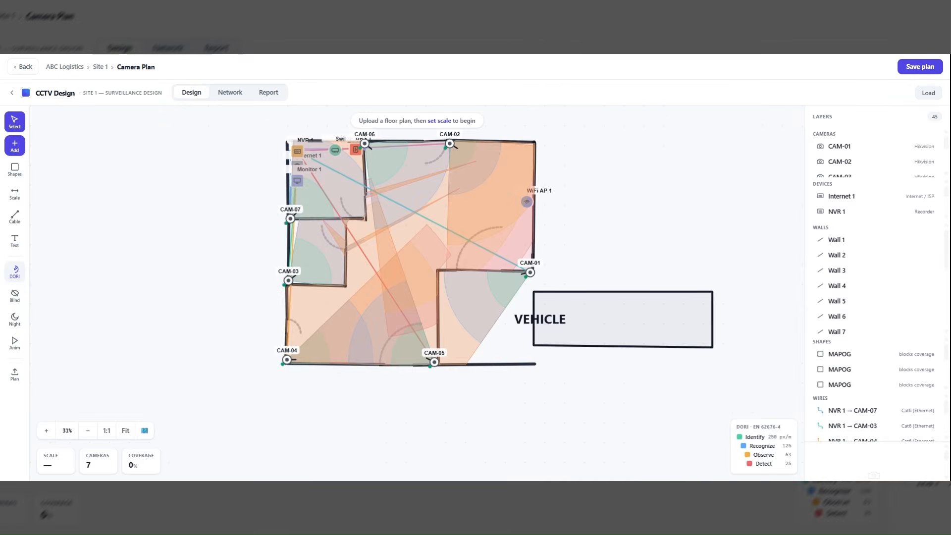
# Save the camera plan and leave the read-only review of the Site 1 surveillance design
pyautogui.click(913, 77)
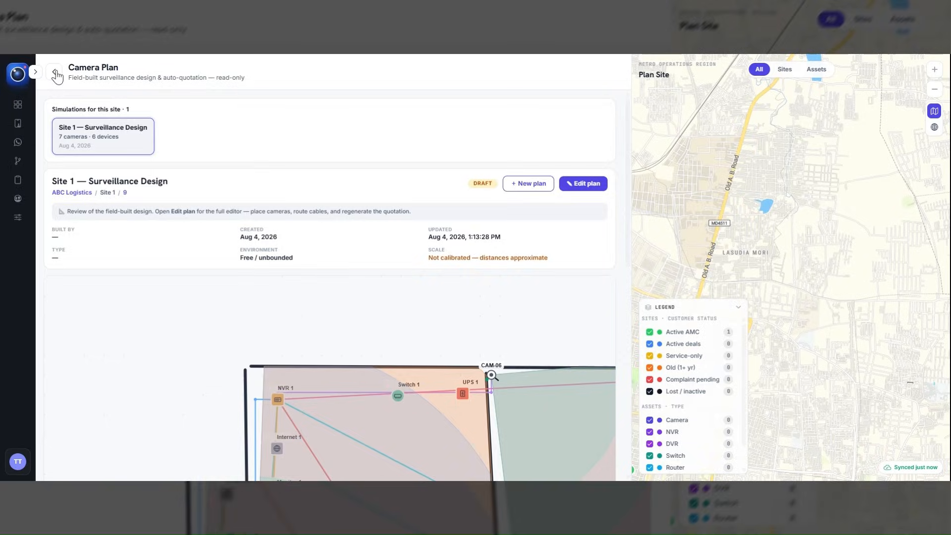
pyautogui.click(55, 73)
pyautogui.click(193, 379)
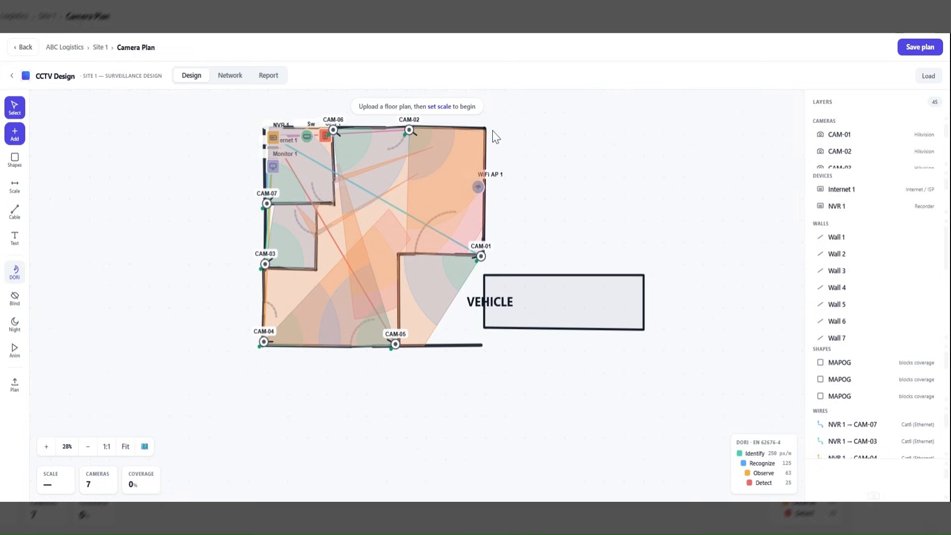
# Inspect the Site 1 camera layout up close, its network topology, and the items in the CCTV System Proposal
pyautogui.scroll(1, 551, 103)
pyautogui.scroll(3, 223, 220)
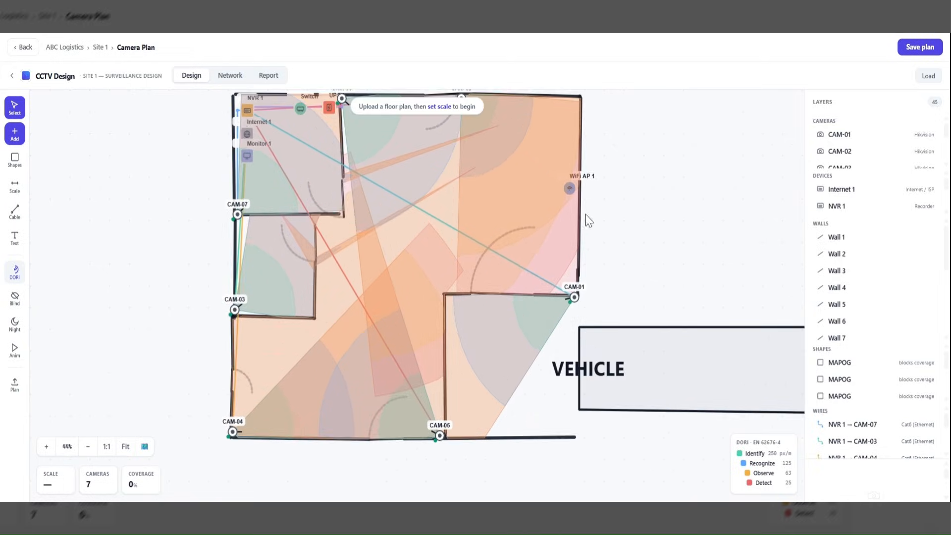
pyautogui.scroll(-3, 581, 221)
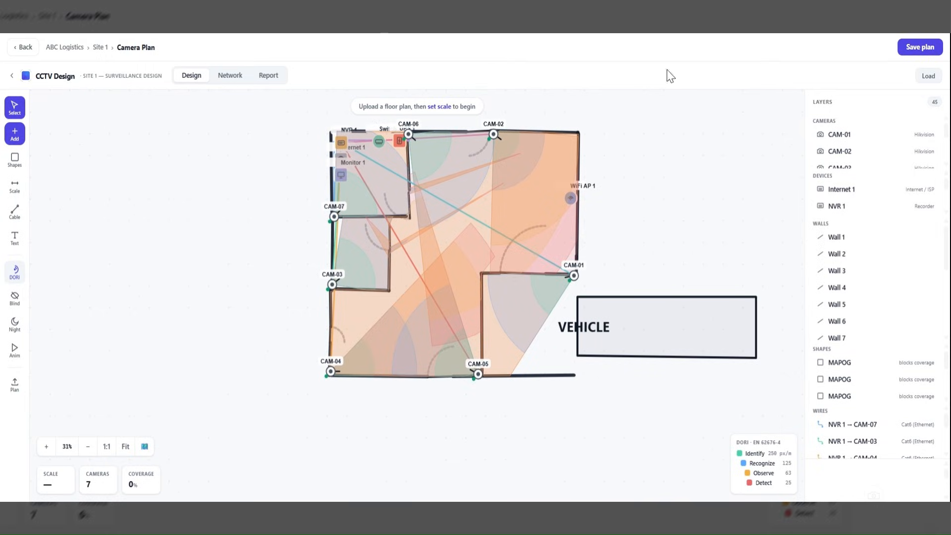
pyautogui.click(237, 78)
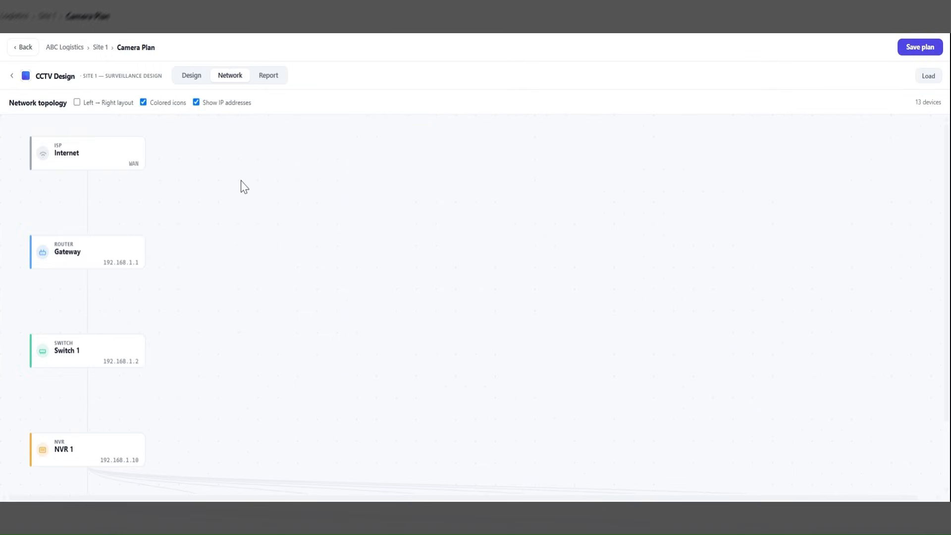
pyautogui.scroll(-2, 208, 227)
pyautogui.click(277, 74)
pyautogui.scroll(-6, 424, 197)
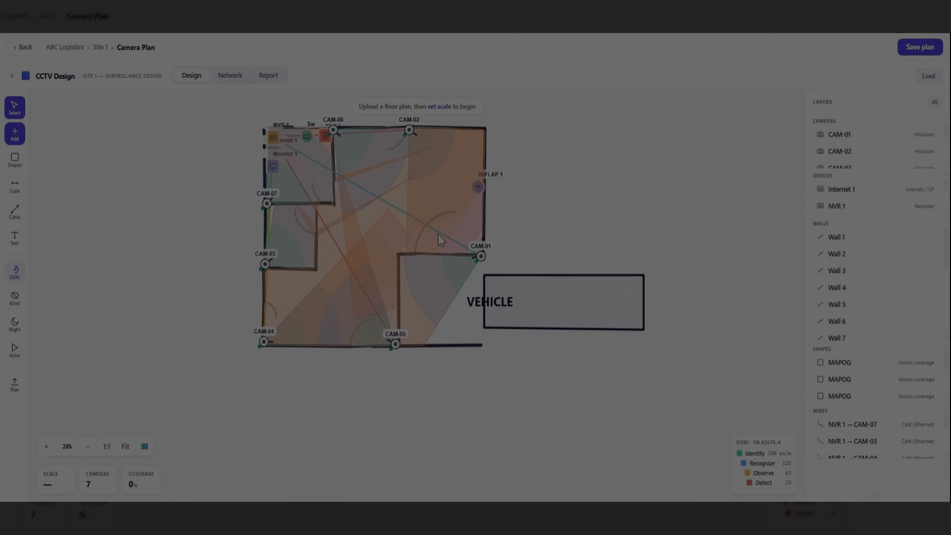
# Look over the camera coverage and the device layers once more, along with the network diagram and the proposal report
pyautogui.scroll(1, 551, 89)
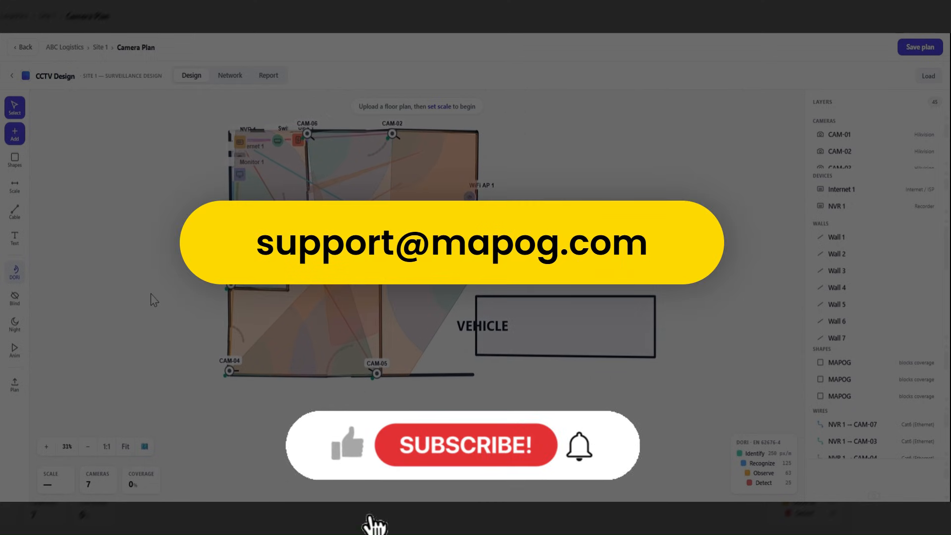
pyautogui.scroll(3, 224, 221)
pyautogui.scroll(-3, 572, 224)
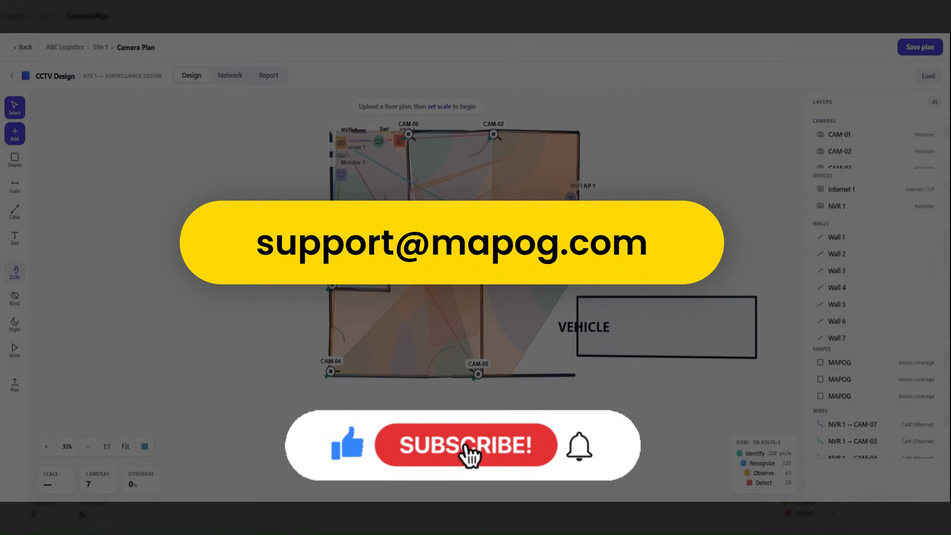
pyautogui.scroll(-2, 874, 192)
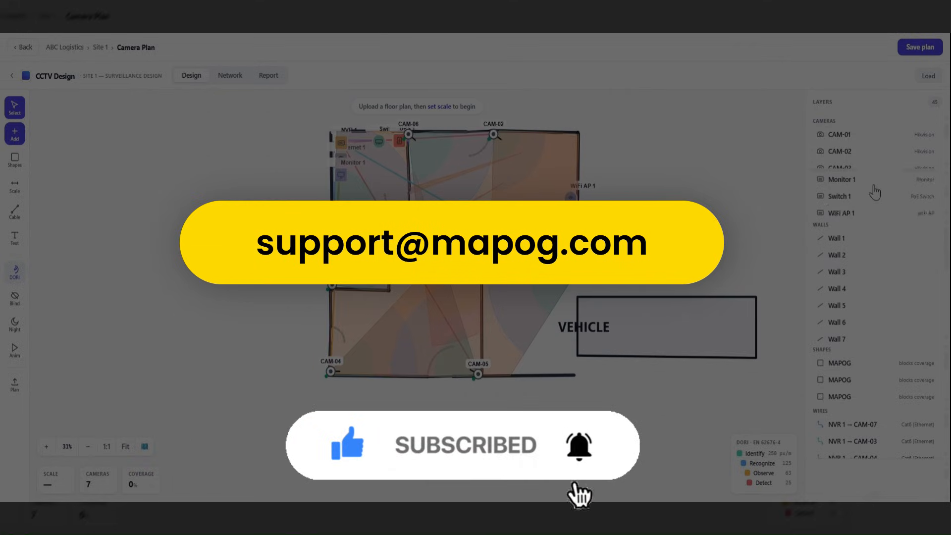
pyautogui.scroll(-1, 874, 191)
pyautogui.click(230, 76)
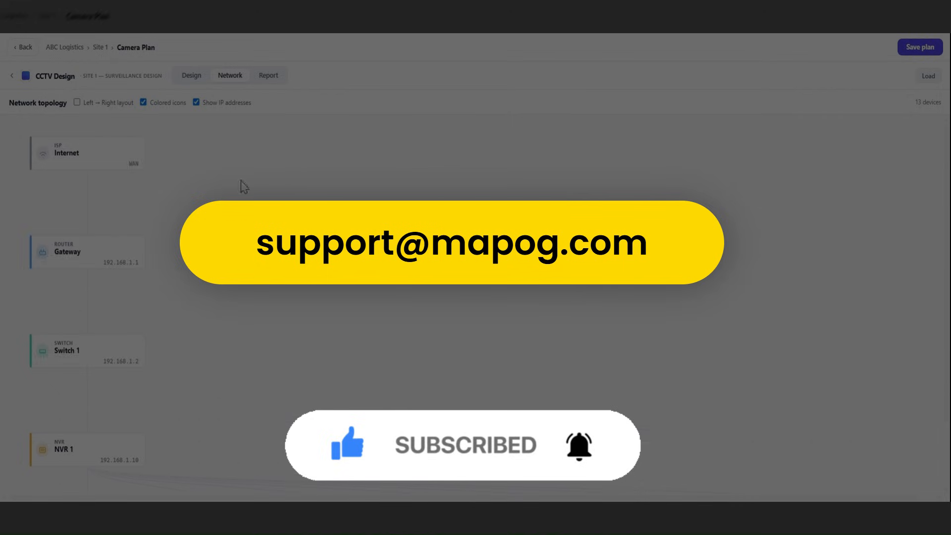
pyautogui.scroll(-2, 244, 186)
pyautogui.click(276, 75)
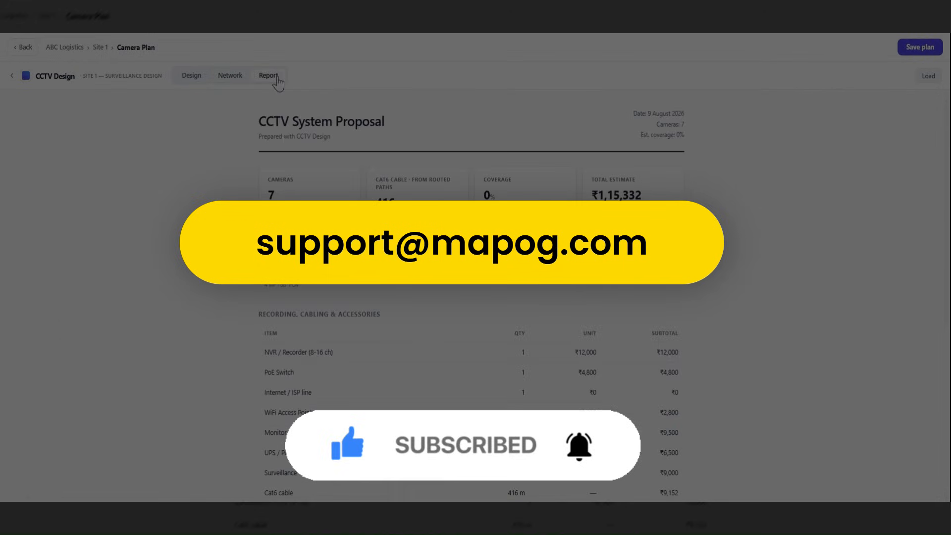